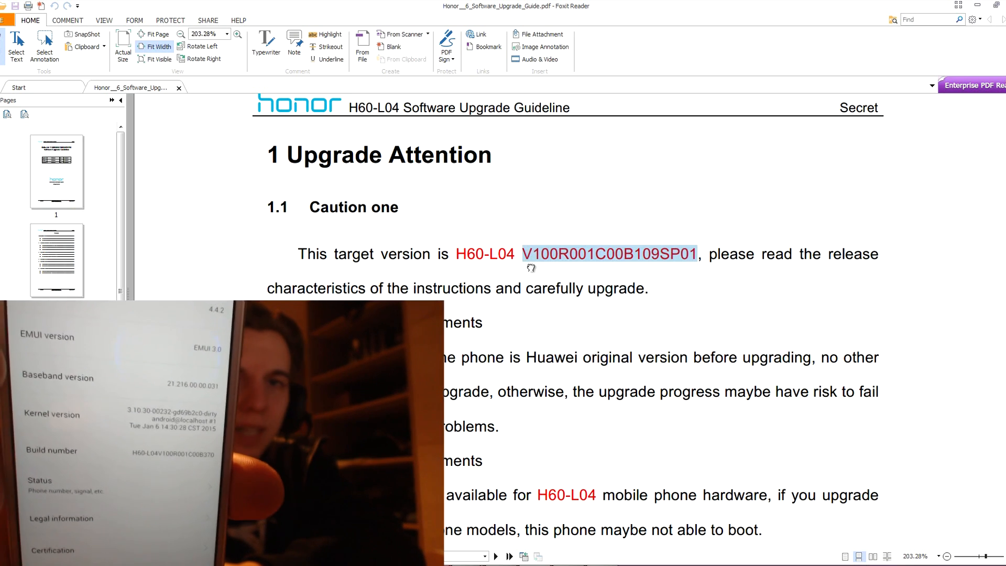
click(530, 269)
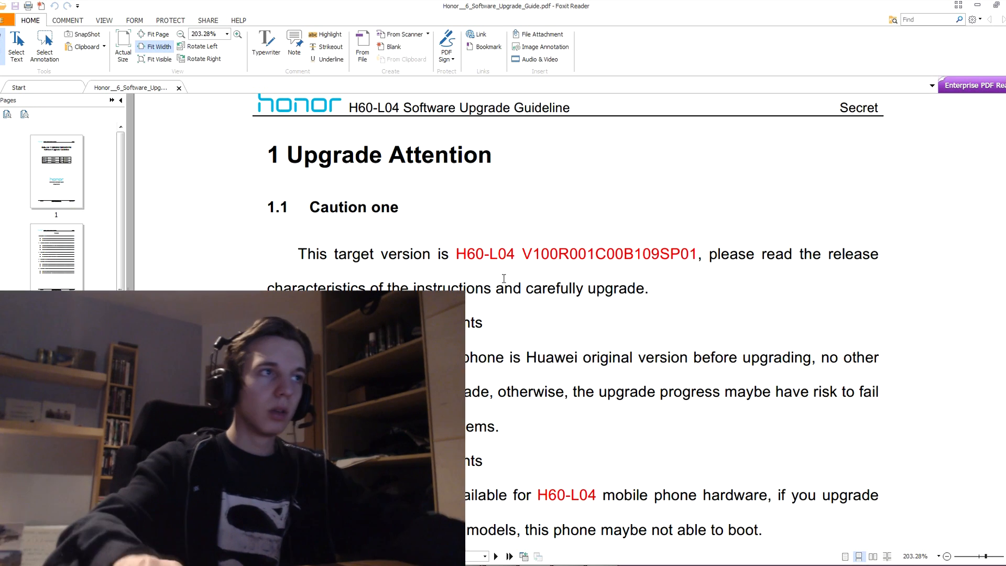
click(977, 7)
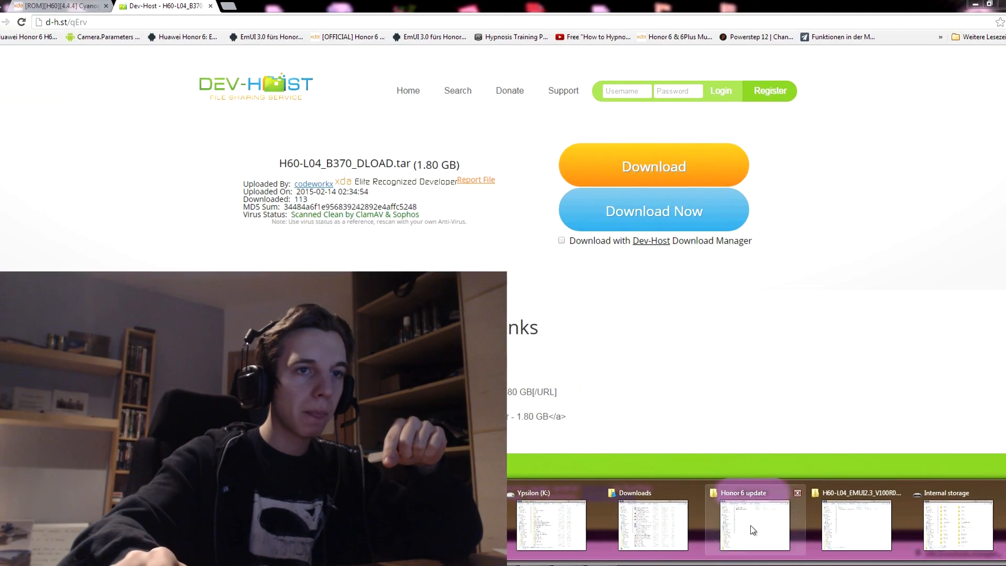
Bring up the folder holding the upgrade guide from the taskbar
click(849, 509)
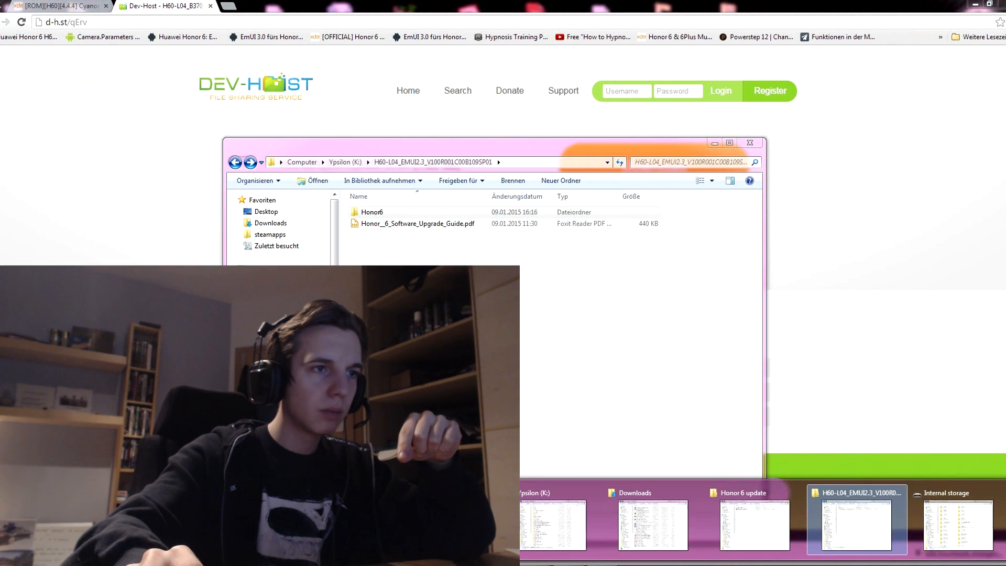
Bring the Honor 6 update folder forward, close the guide's folder and reposition the window
click(717, 492)
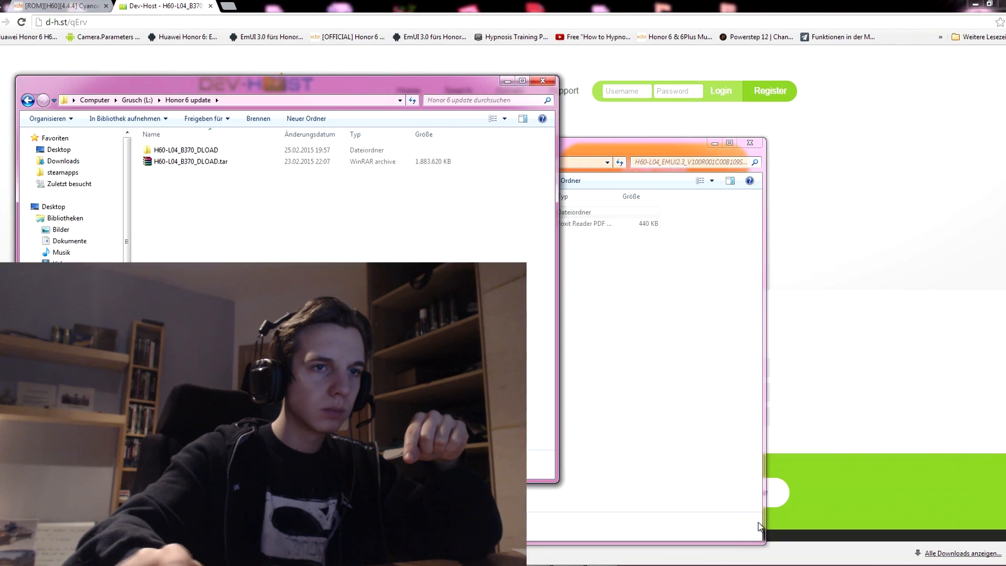
click(751, 144)
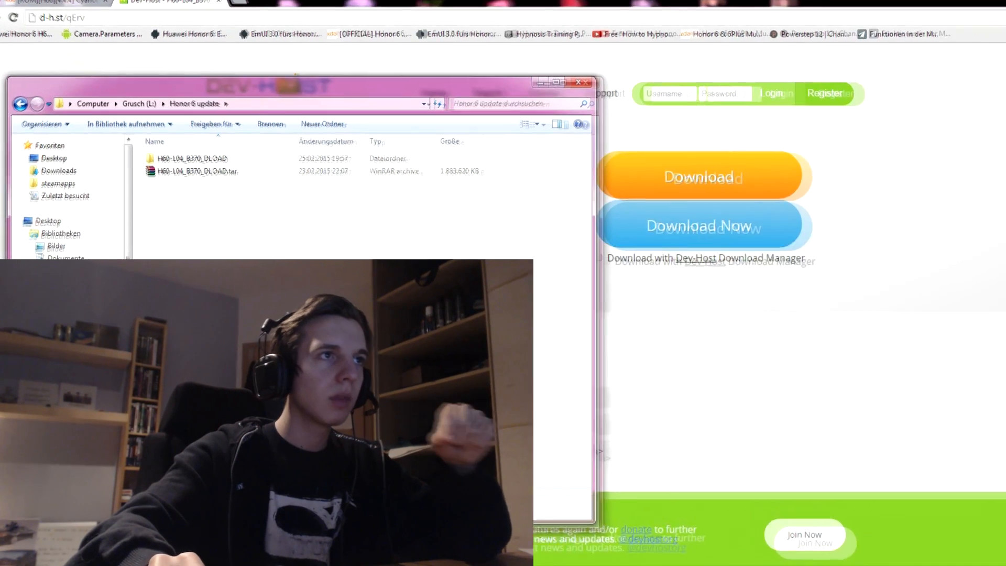
drag(295, 117, 440, 232)
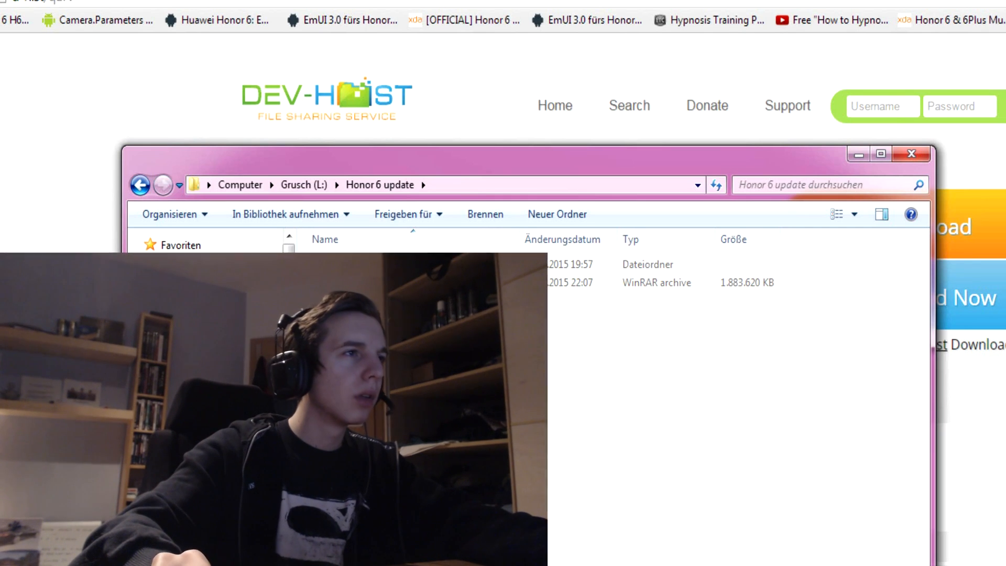
Open the extracted H60-L04_B370_DLOAD folder and rename the file inside to UPDATE.APP
right_click(260, 168)
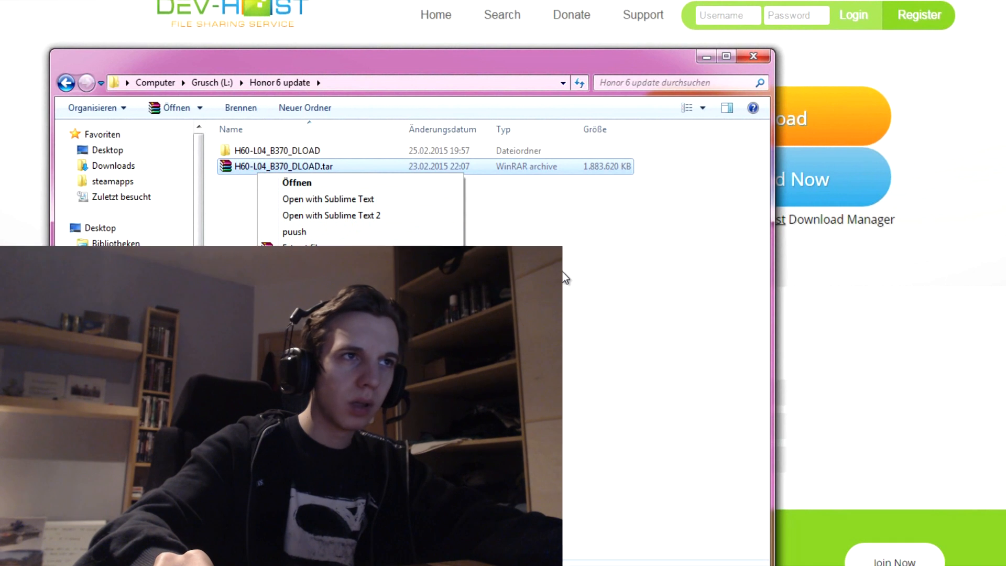
double_click(308, 152)
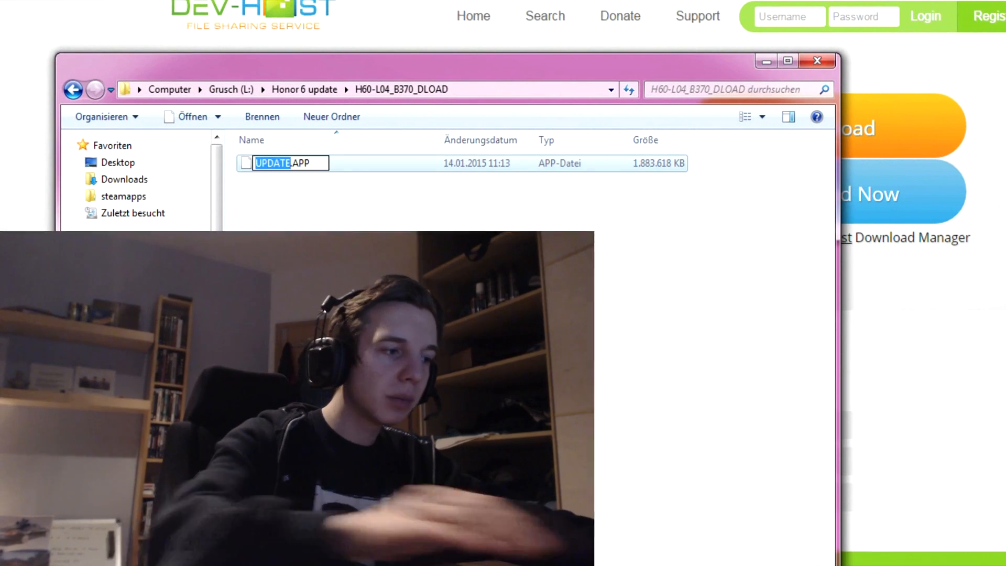
text(UPDATE)
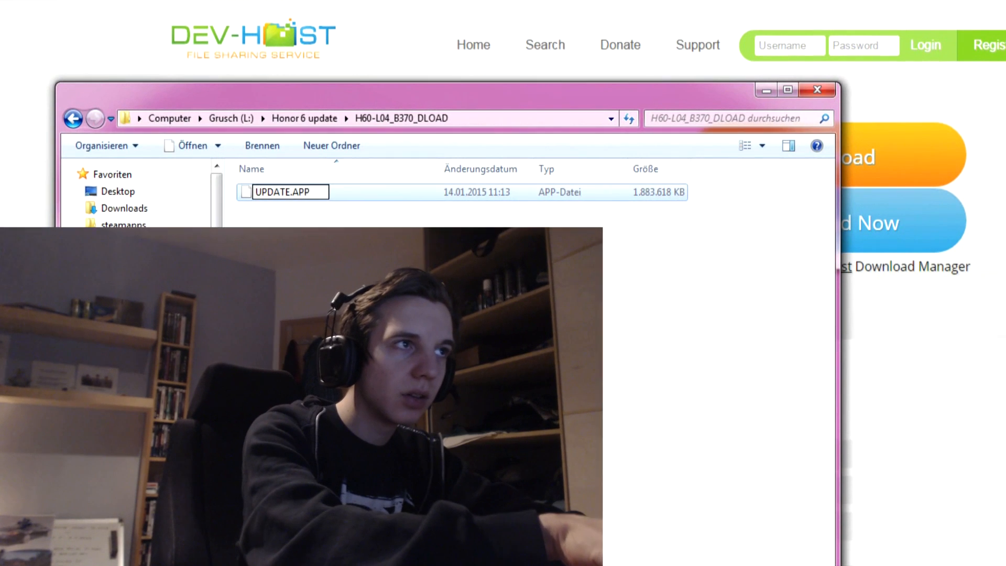
key(Return)
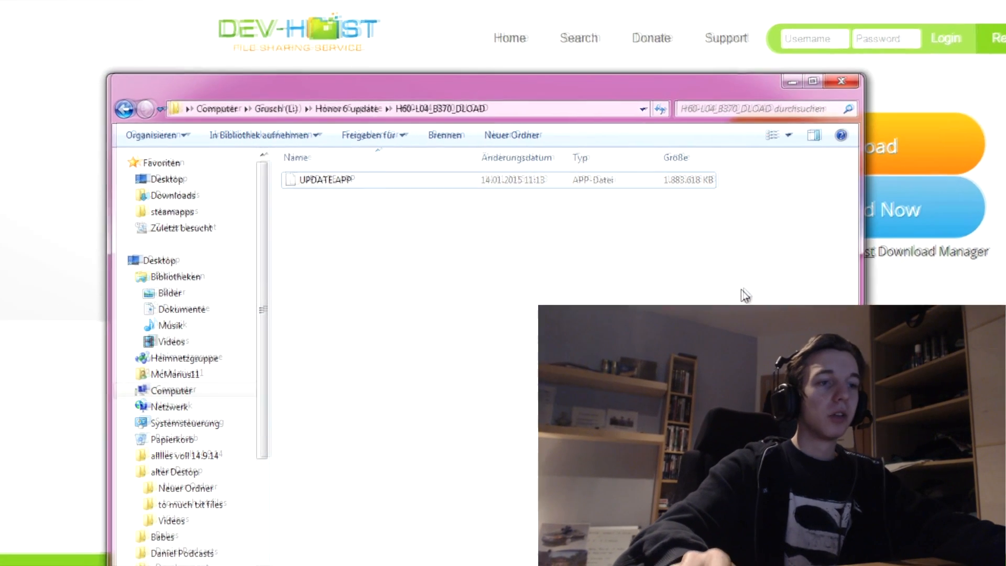
In a second Explorer window, open H60-L04 > Internal storage > dload beside the update folder
key(super+e)
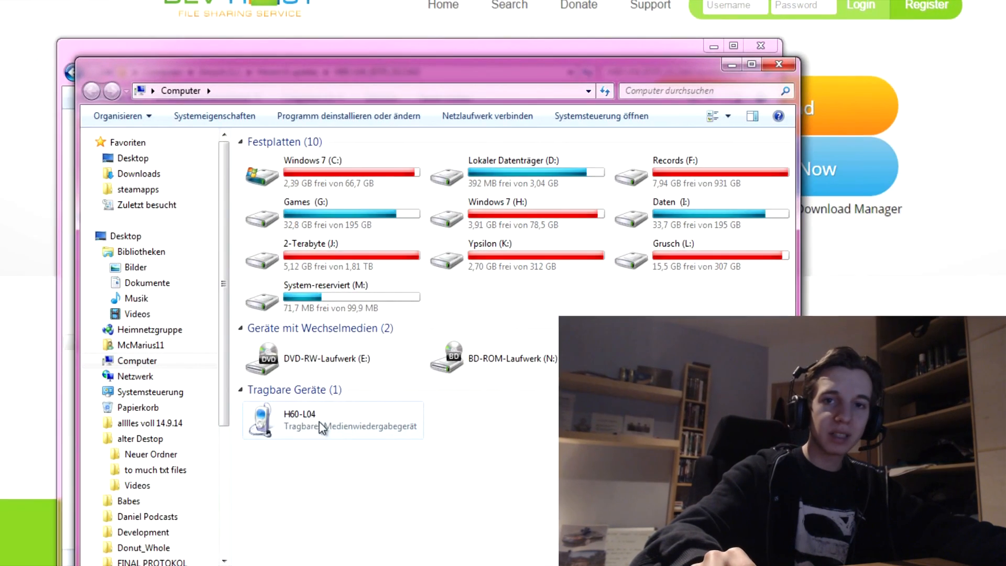
double_click(307, 419)
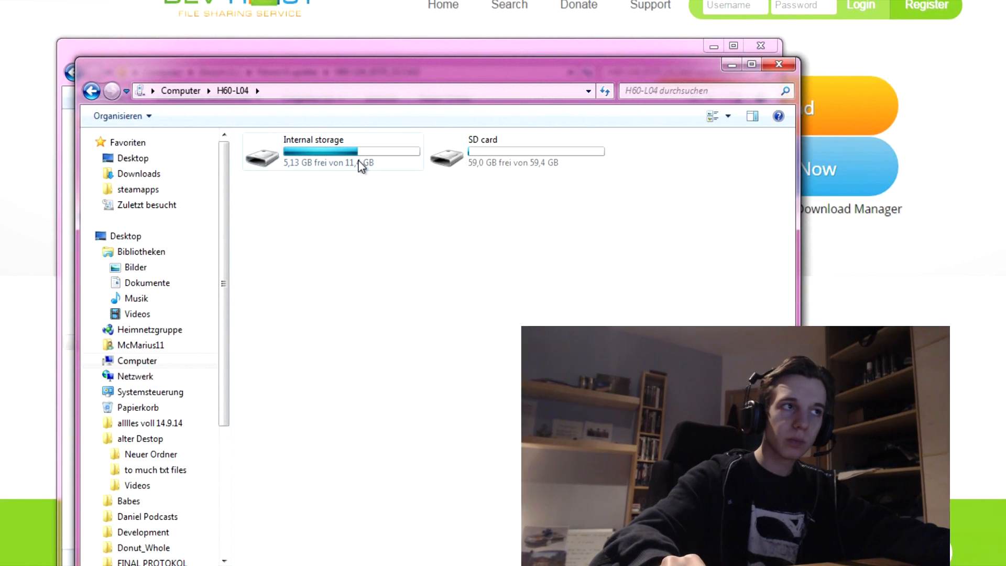
double_click(360, 164)
drag(431, 74, 768, 11)
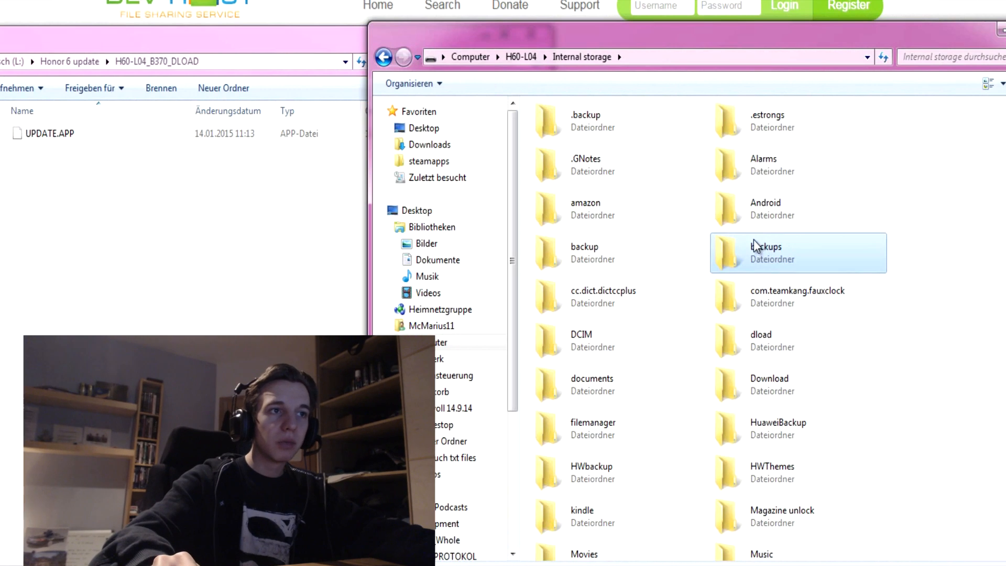
click(770, 355)
click(762, 336)
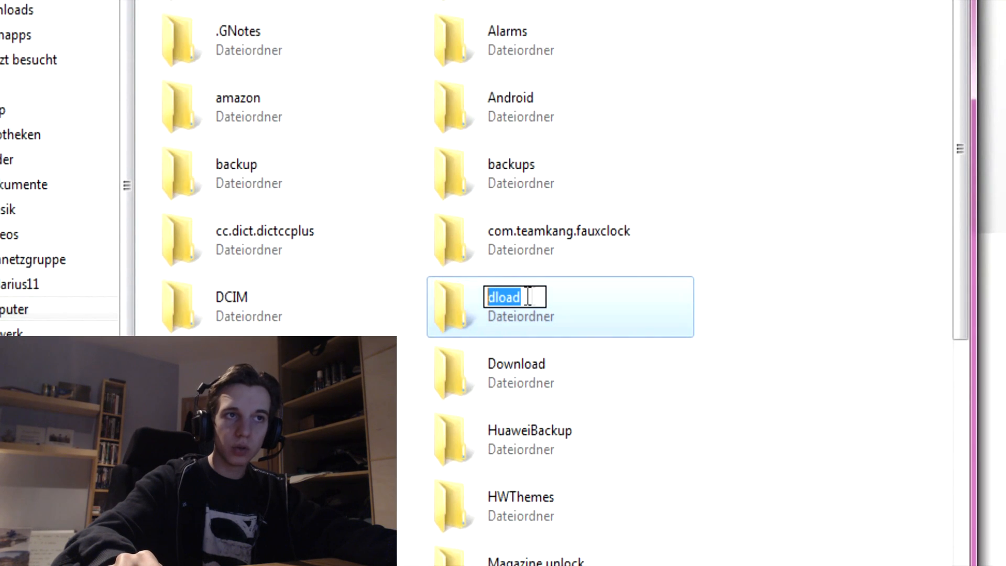
double_click(542, 311)
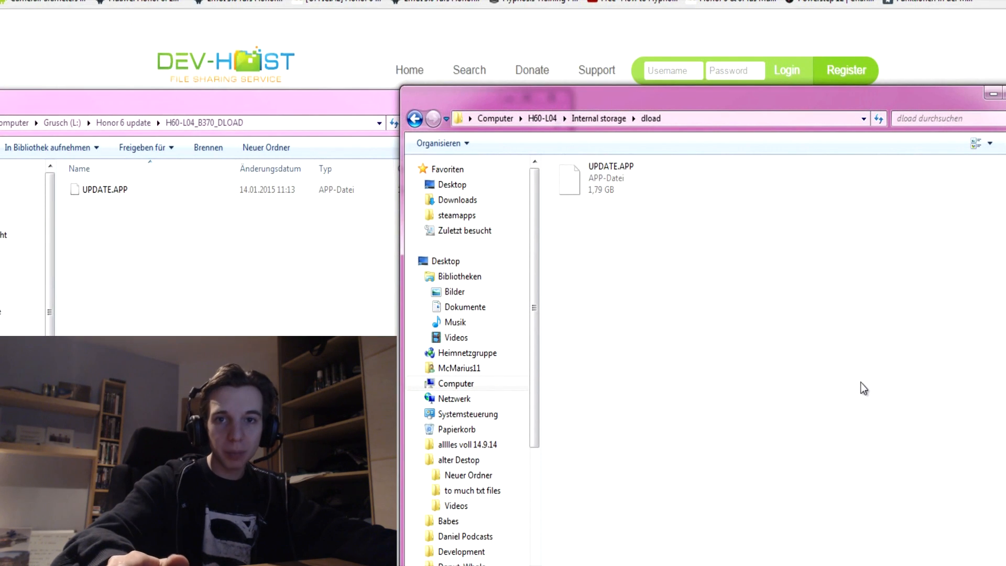
Copy UPDATE.APP into dload and cancel replacing the existing UPDATE.APP
click(233, 313)
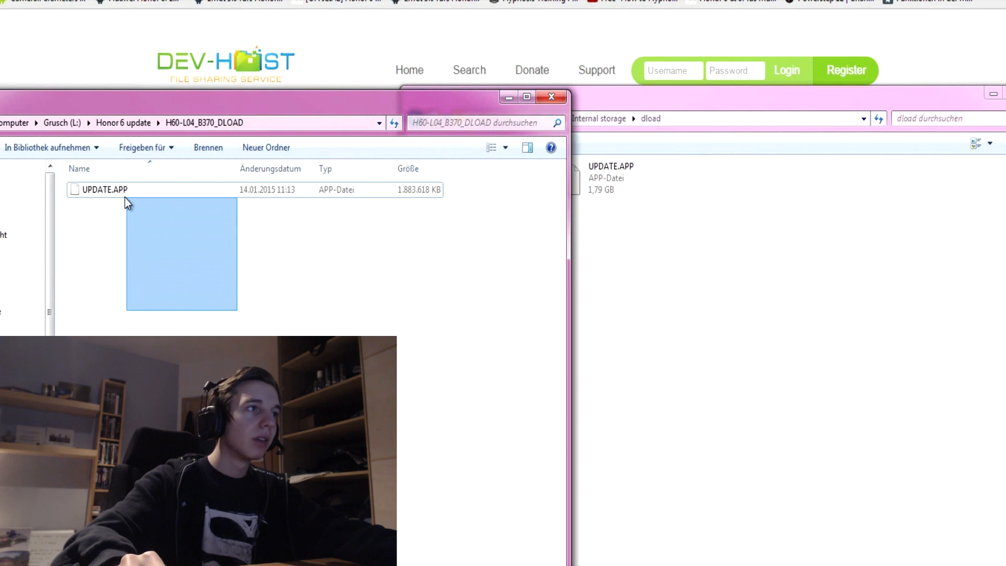
drag(125, 198, 88, 217)
right_click(87, 222)
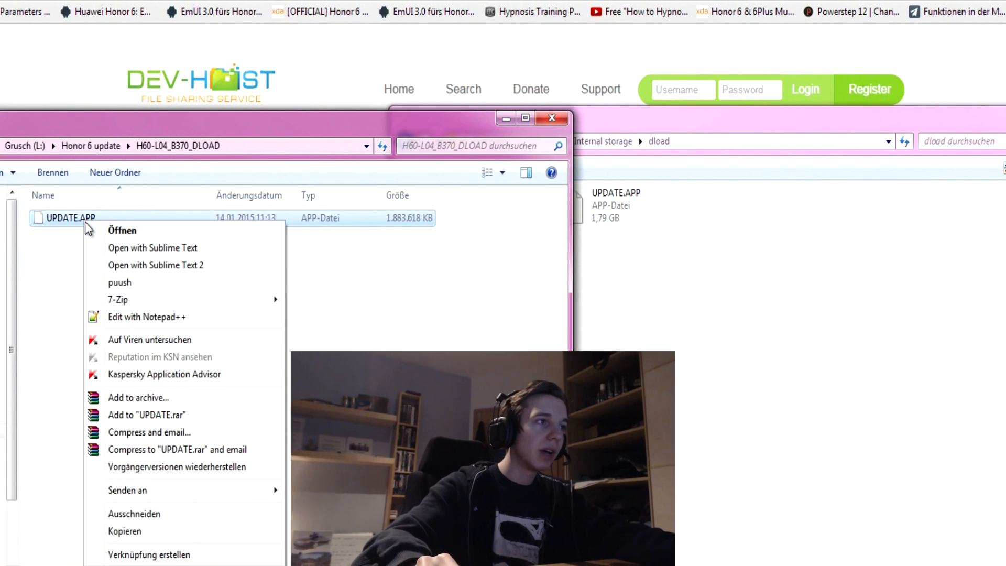
click(149, 528)
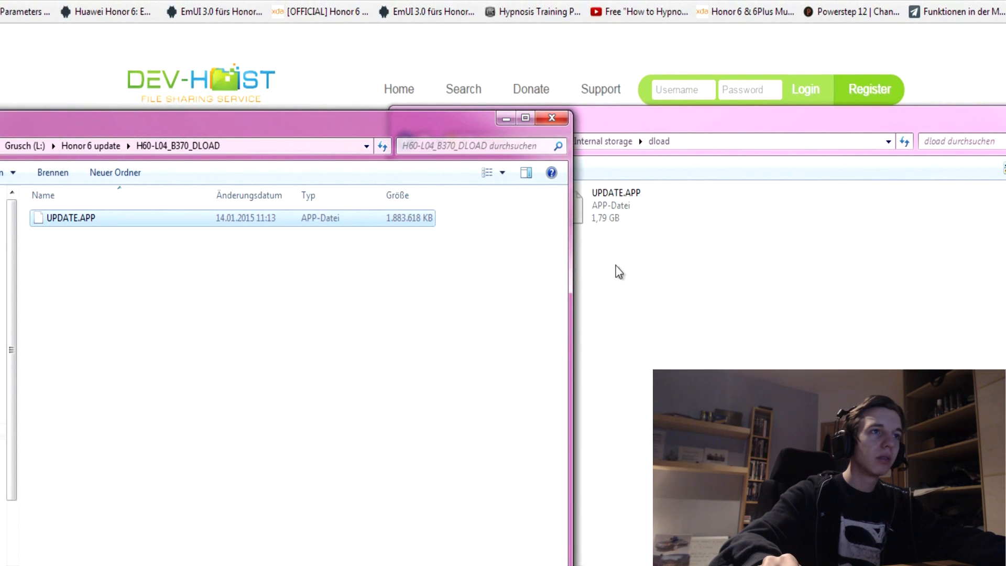
right_click(620, 271)
click(711, 354)
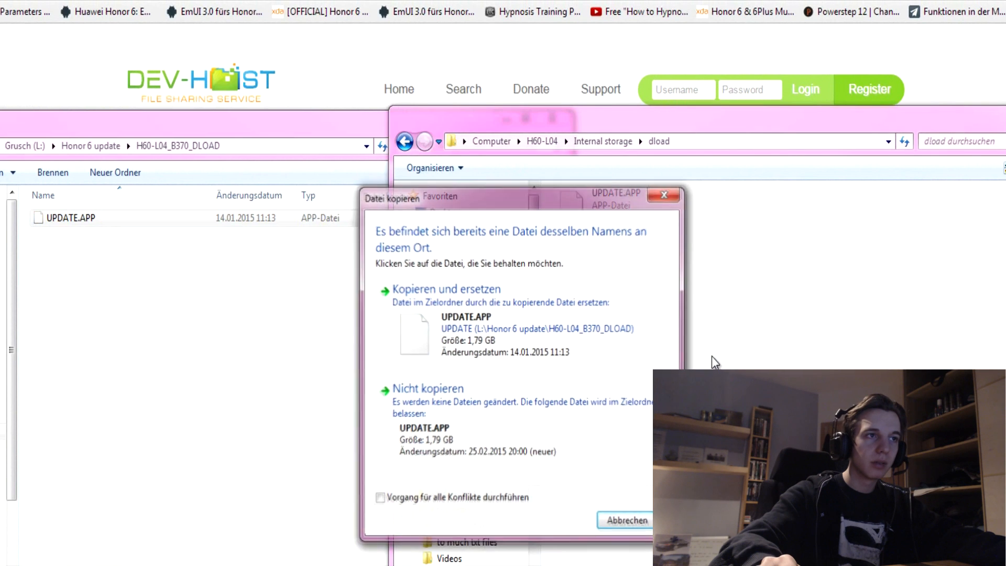
click(629, 521)
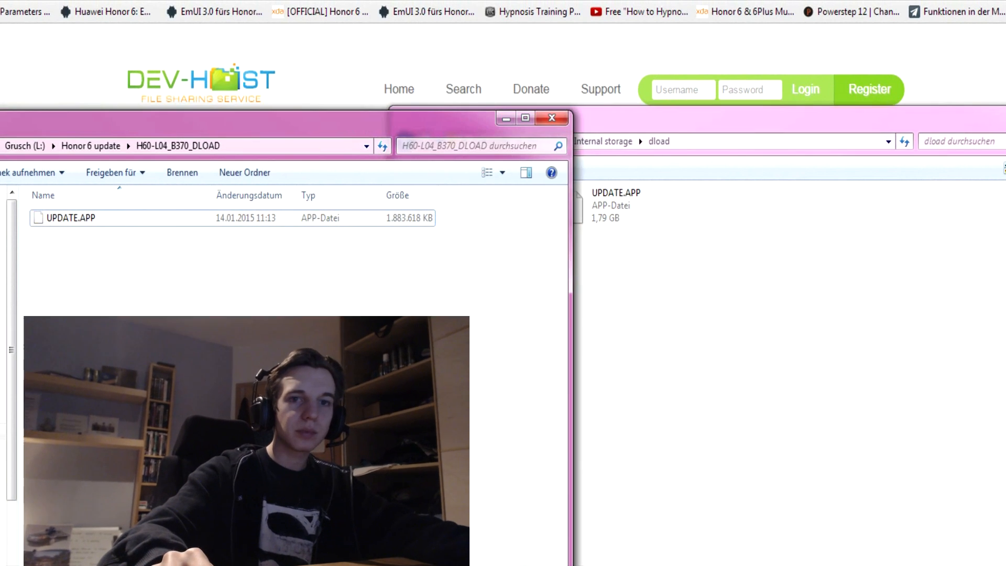
click(994, 367)
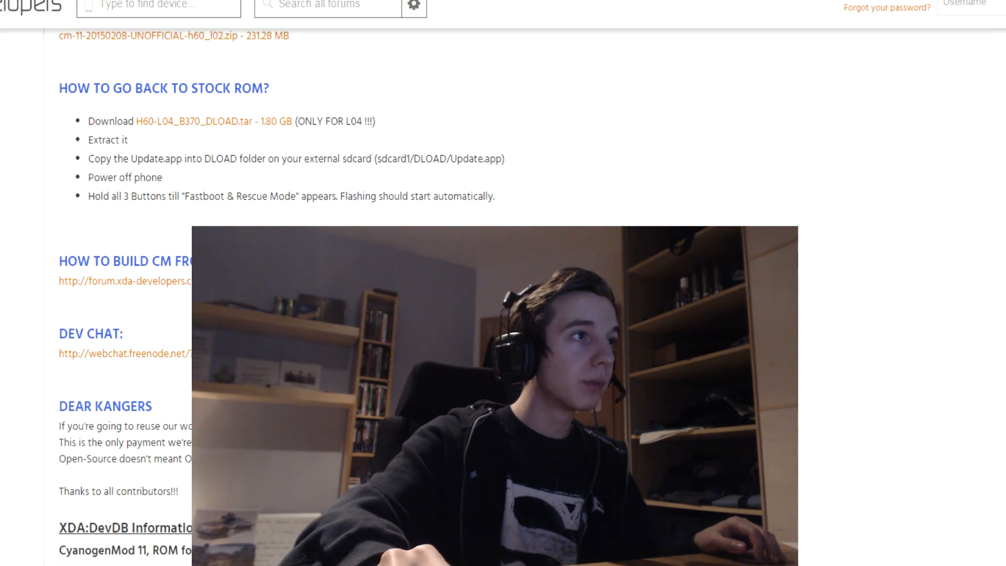
scroll(503, 157, up, 10)
scroll(503, 157, up, 10)
scroll(504, 157, up, 5)
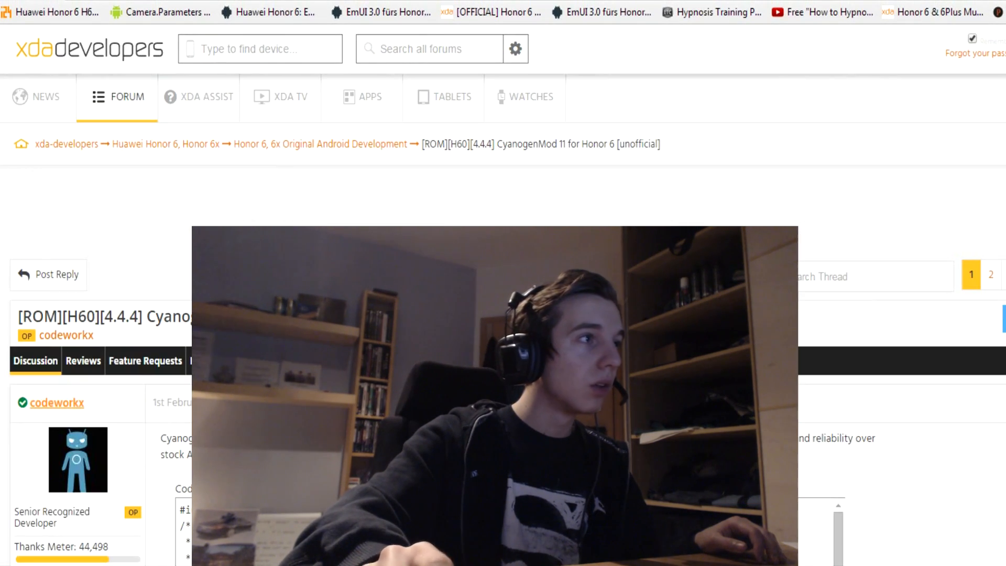
scroll(85, 414, down, 1)
scroll(85, 414, down, 1)
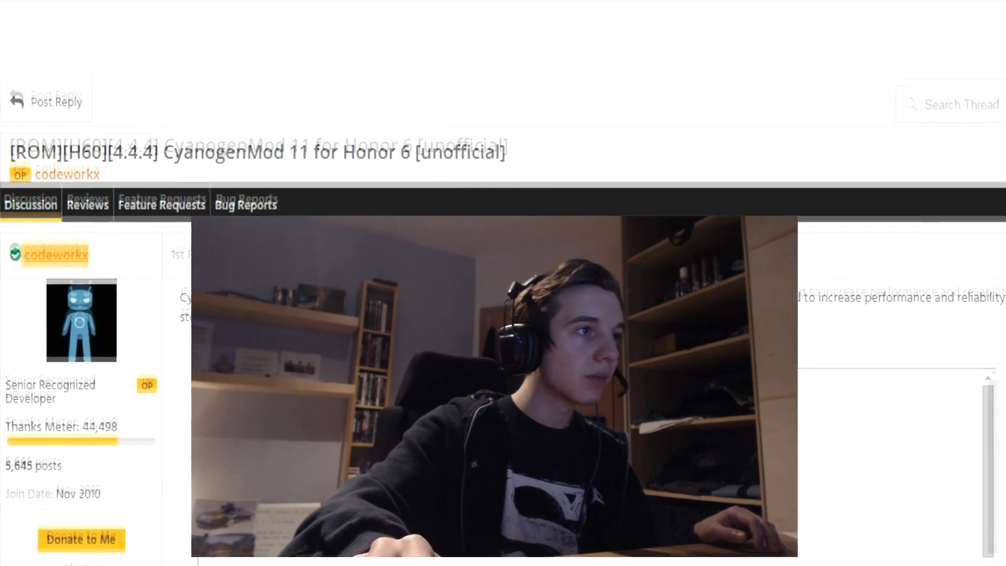
scroll(982, 258, down, 6)
scroll(983, 257, down, 5)
scroll(983, 251, down, 6)
scroll(951, 212, up, 1)
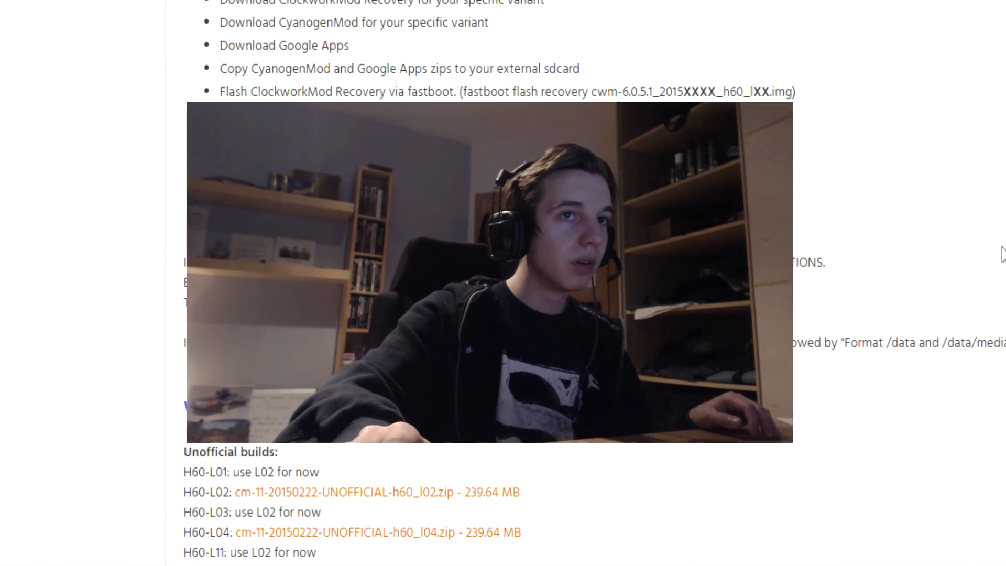
scroll(920, 169, down, 3)
scroll(920, 170, down, 3)
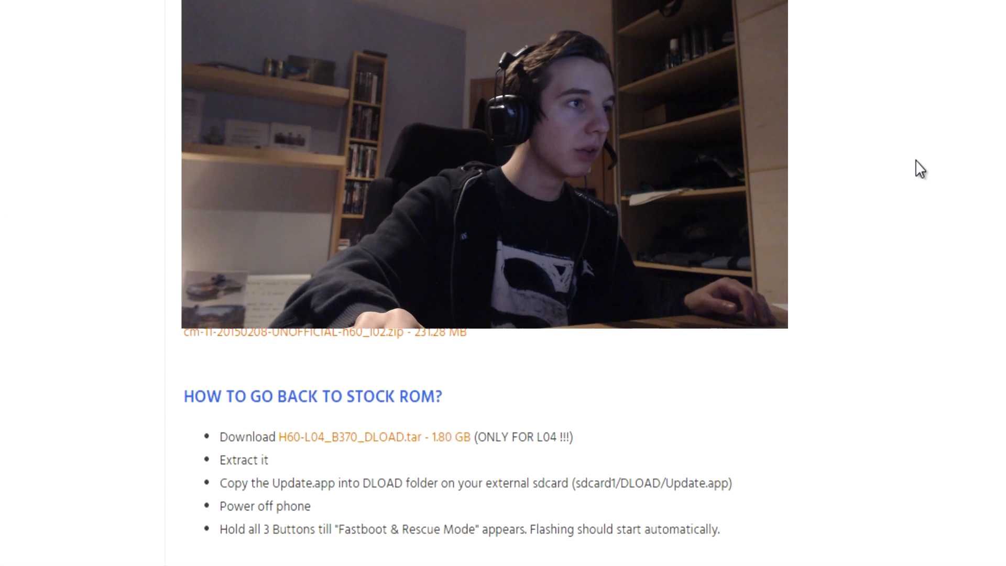
scroll(920, 170, down, 1)
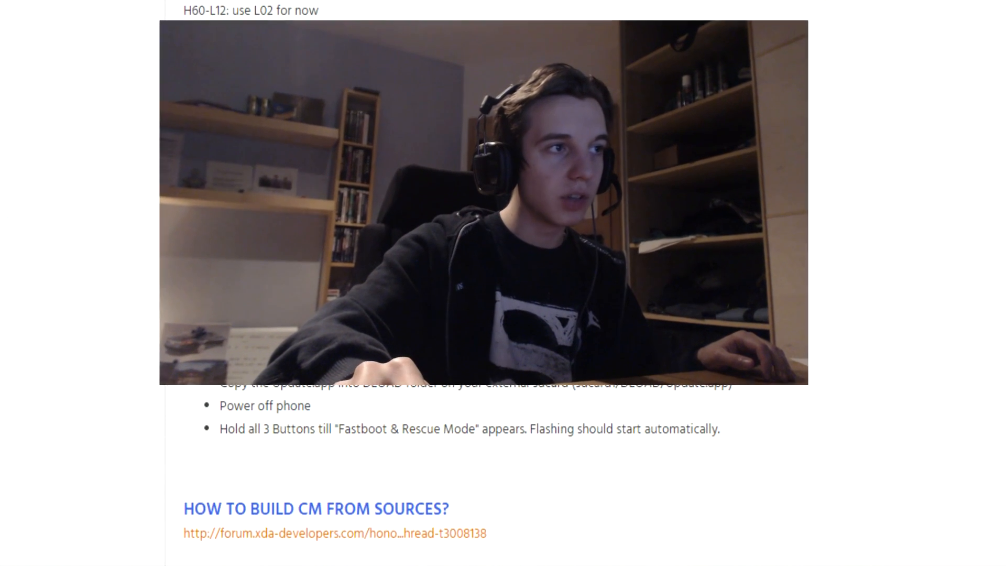